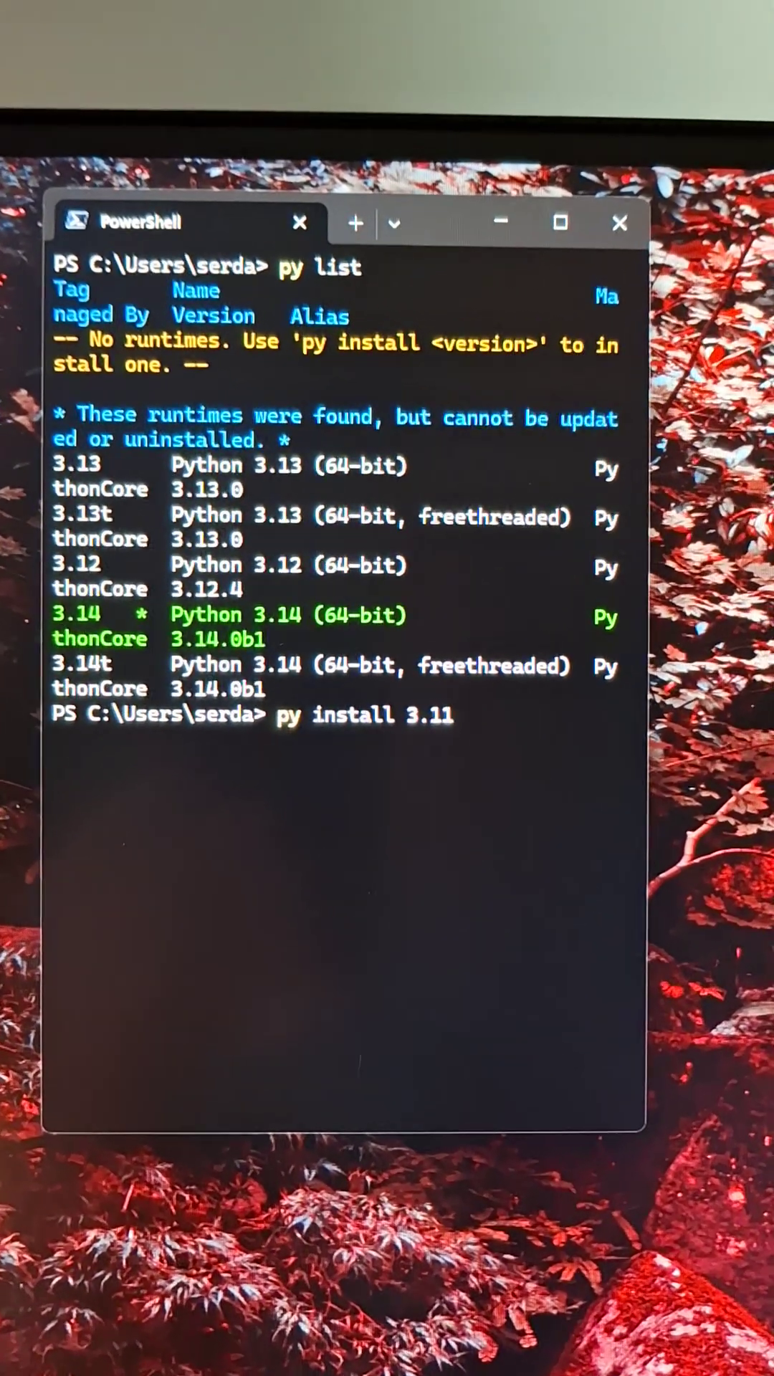
Install Python 3.11 with py install and list runtimes to confirm 3.11.9 appears.
{"action": "key", "text": "Return"}
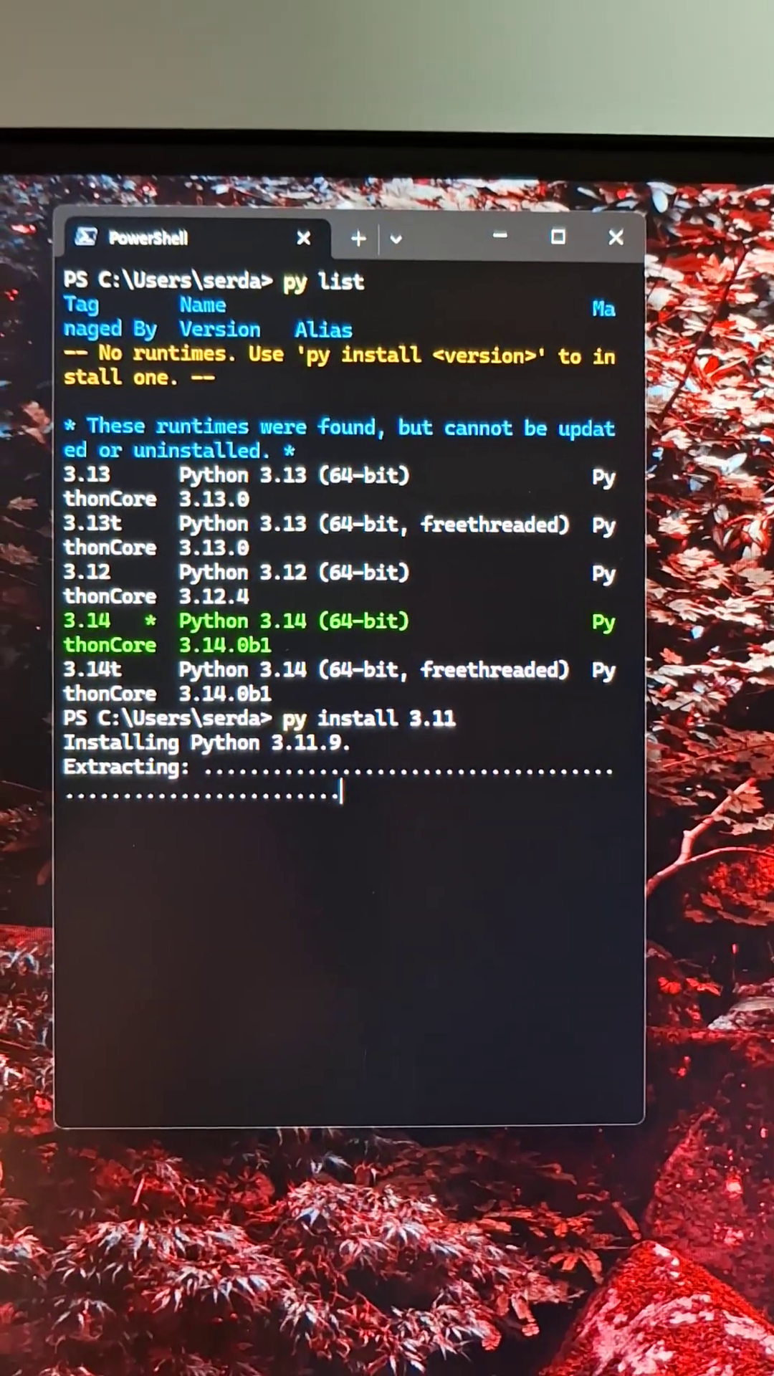
{"action": "key", "text": "Up"}
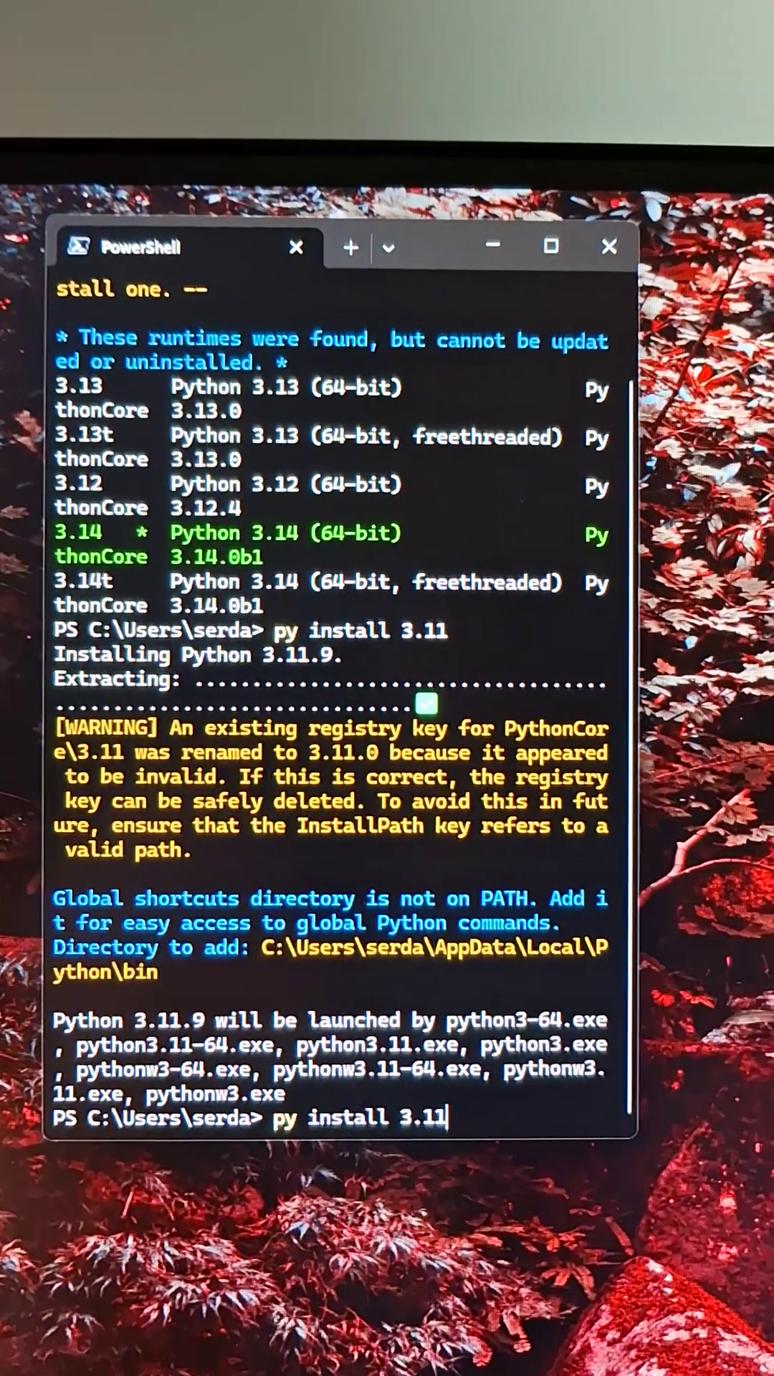
{"action": "key", "text": "Up"}
{"action": "key", "text": "Return"}
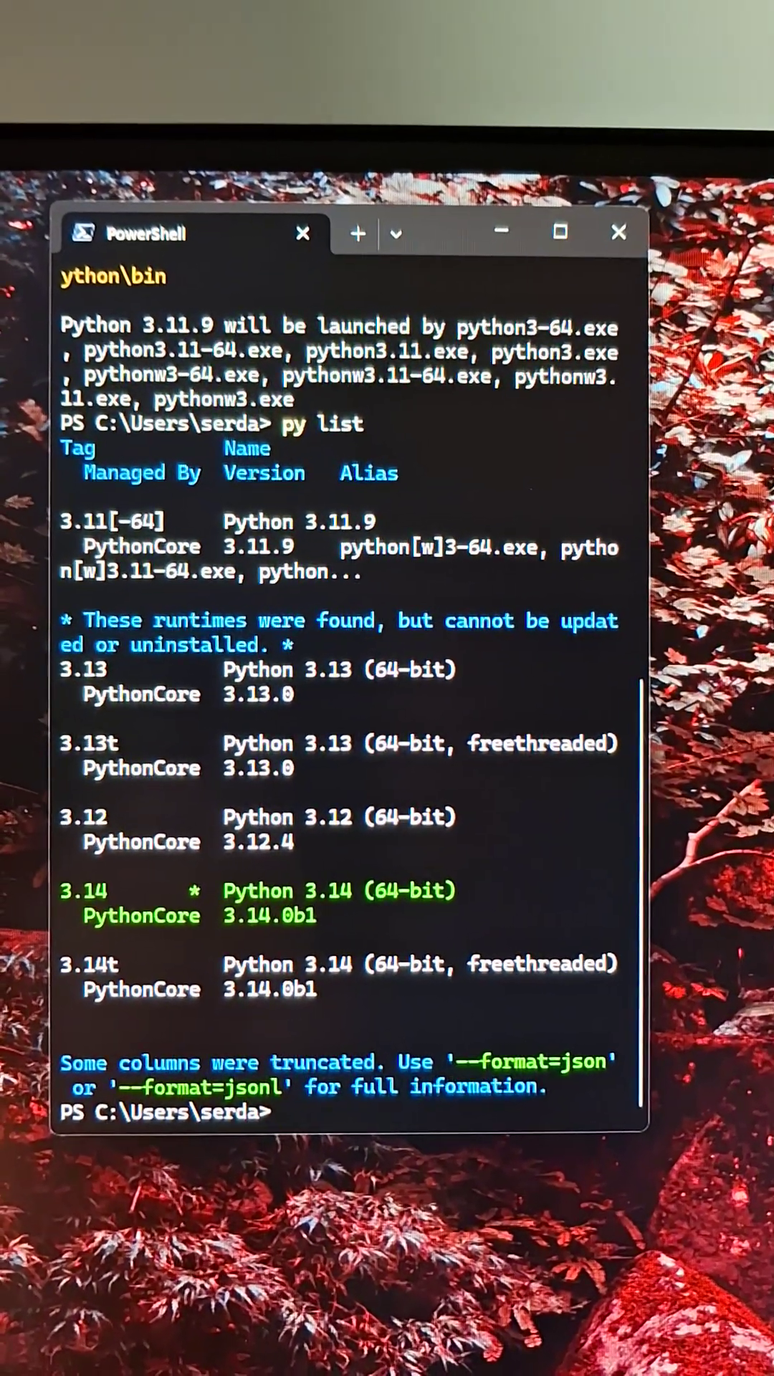
{"action": "type", "text": "p"}
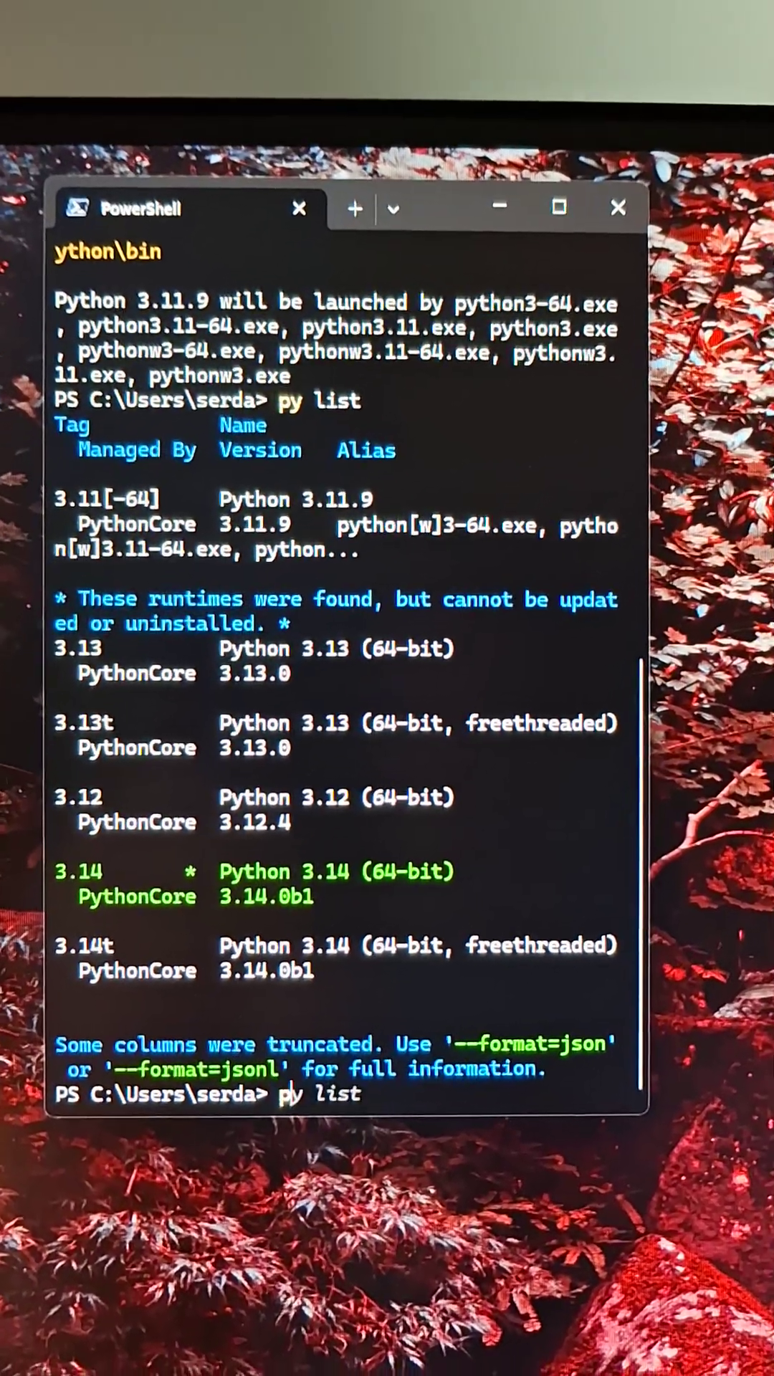
{"action": "type", "text": "y -3.11"}
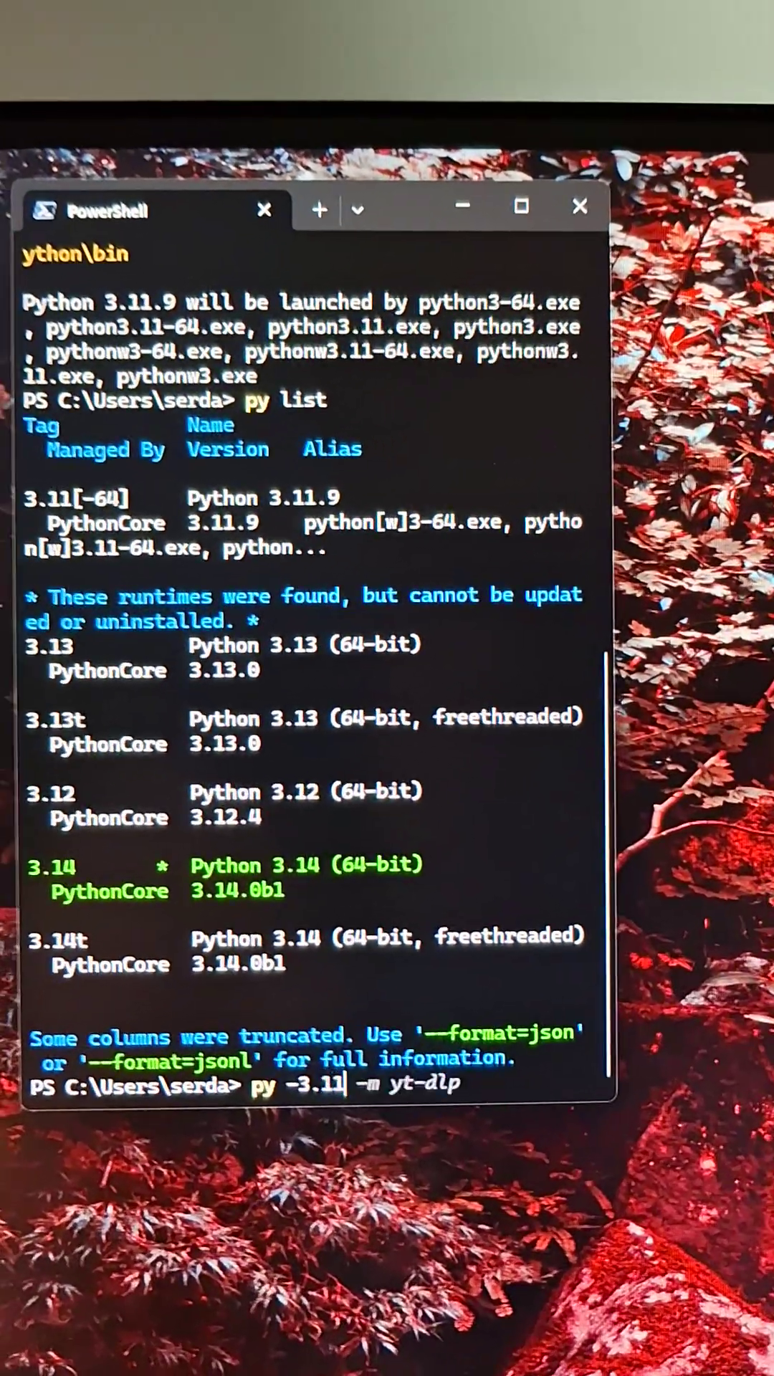
Start the Python 3.11 interpreter with py -3.11, then exit it with Ctrl+Z.
{"action": "key", "text": "Return"}
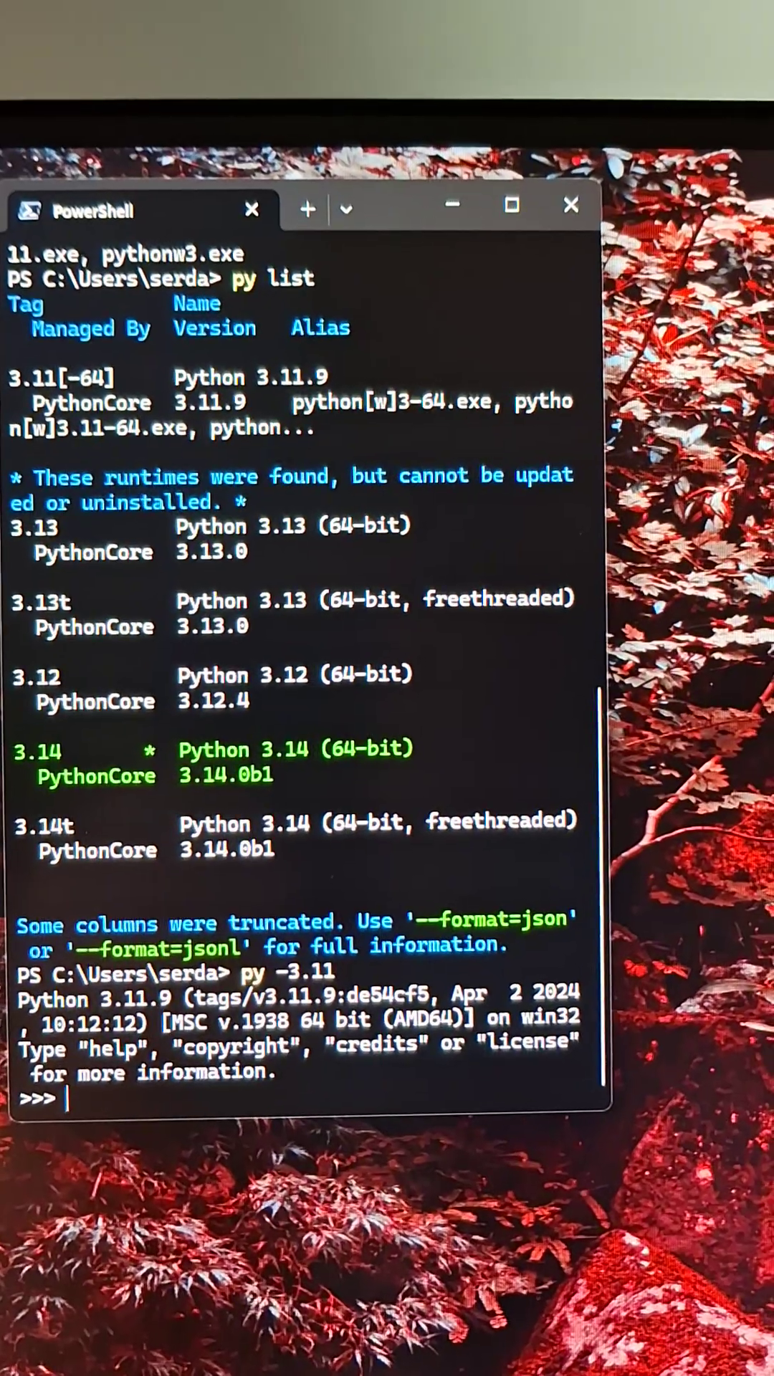
{"action": "key", "text": "ctrl+z"}
{"action": "key", "text": "Return"}
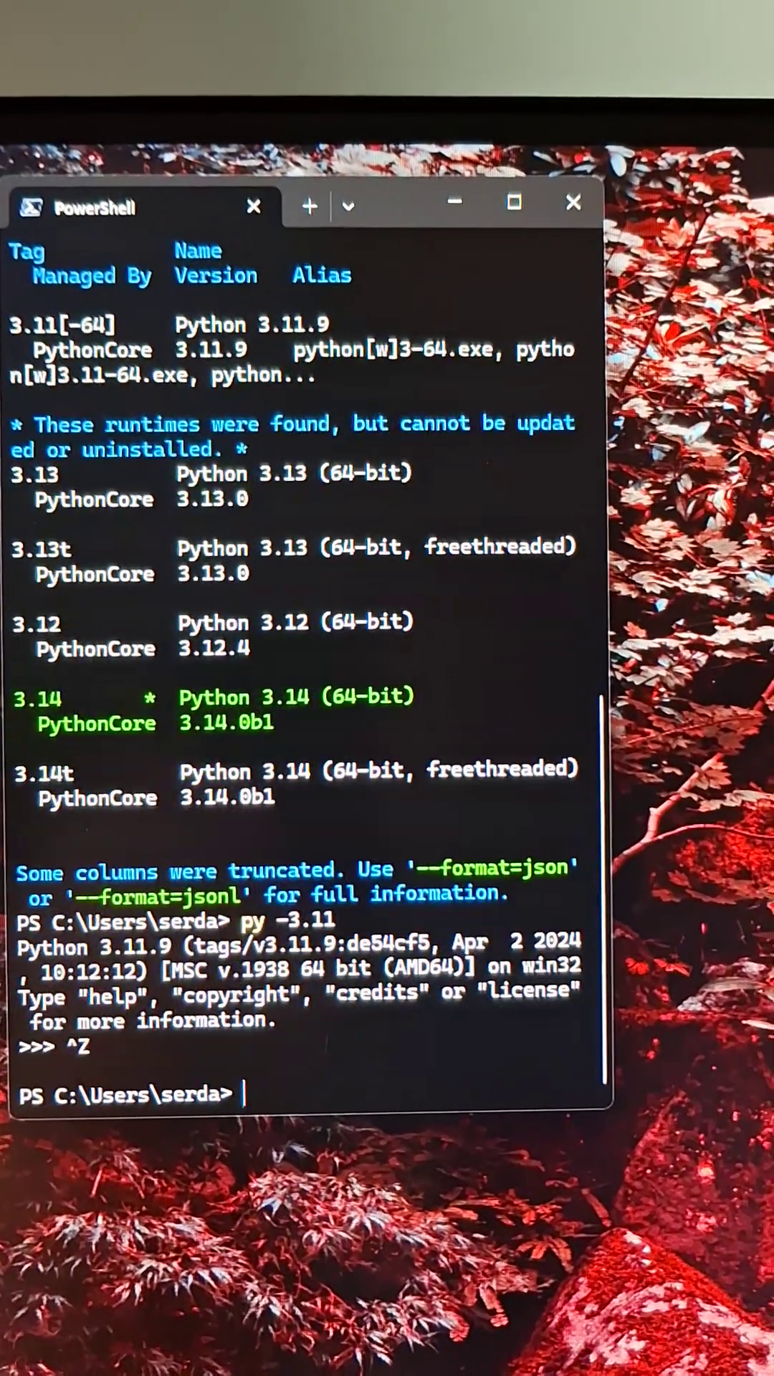
{"action": "type", "text": "py"}
Run py uninstall 3.11 and answer y to remove Python 3.11.9.
{"action": "key", "text": "BackSpace"}
{"action": "key", "text": "BackSpace"}
{"action": "type", "text": "cls"}
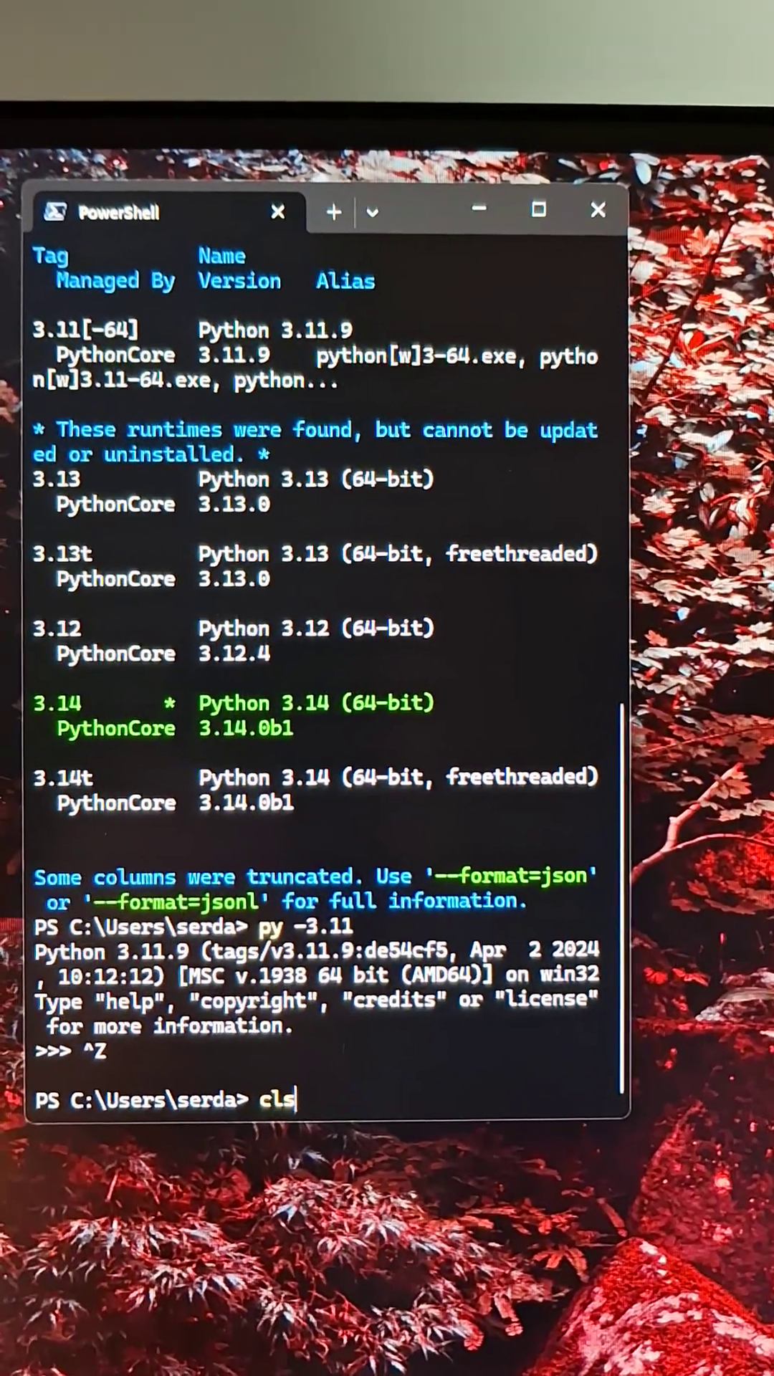
{"action": "key", "text": "BackSpace"}
{"action": "key", "text": "BackSpace"}
{"action": "key", "text": "BackSpace"}
{"action": "type", "text": "py uninstall 3.11"}
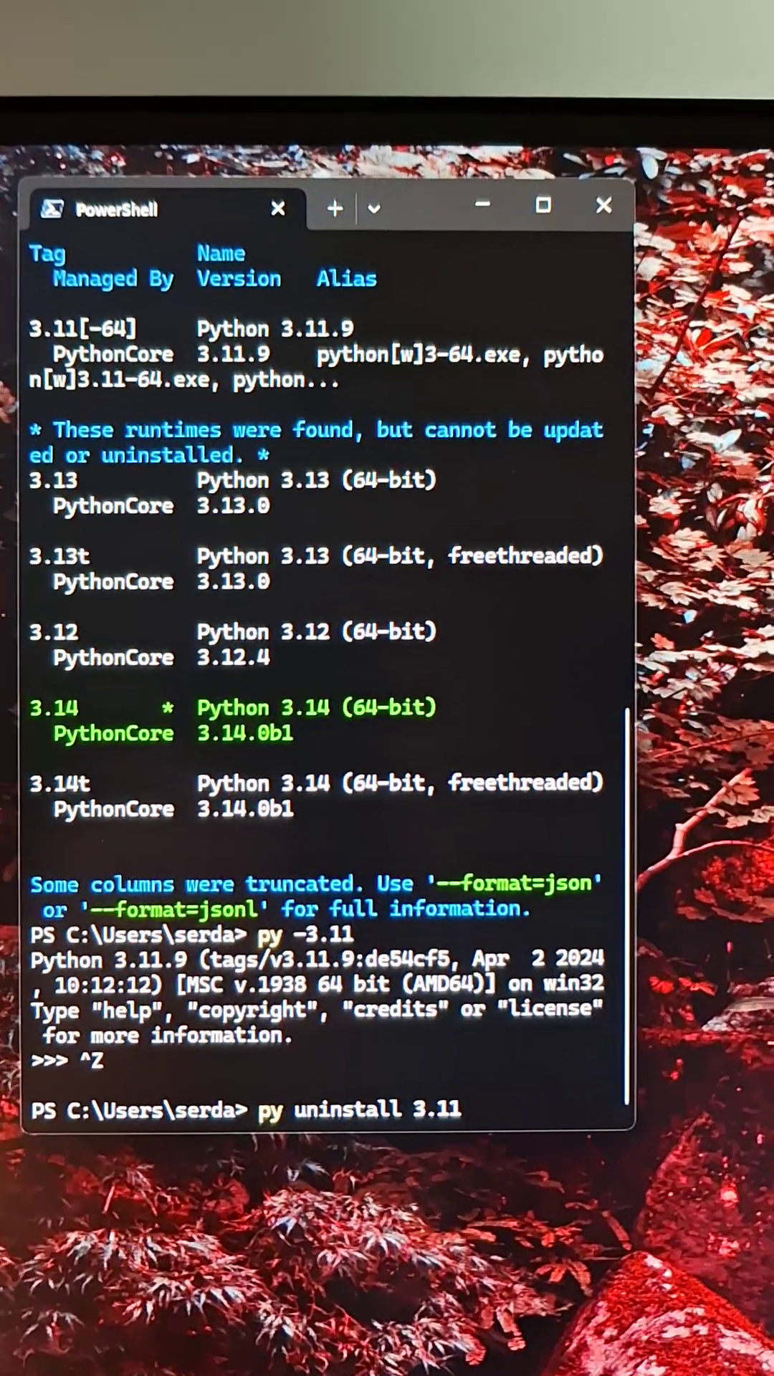
{"action": "key", "text": "Right"}
{"action": "key", "text": "Return"}
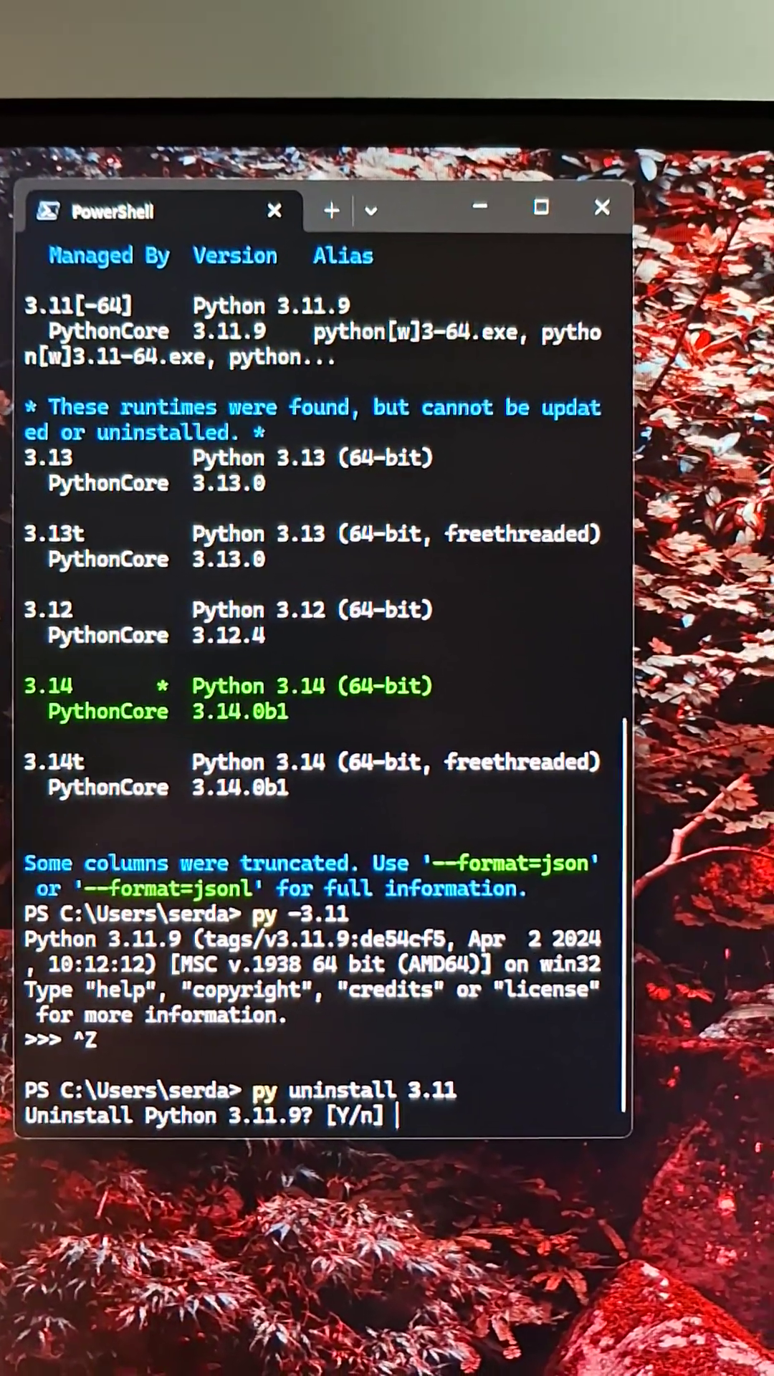
{"action": "type", "text": "y"}
{"action": "key", "text": "Return"}
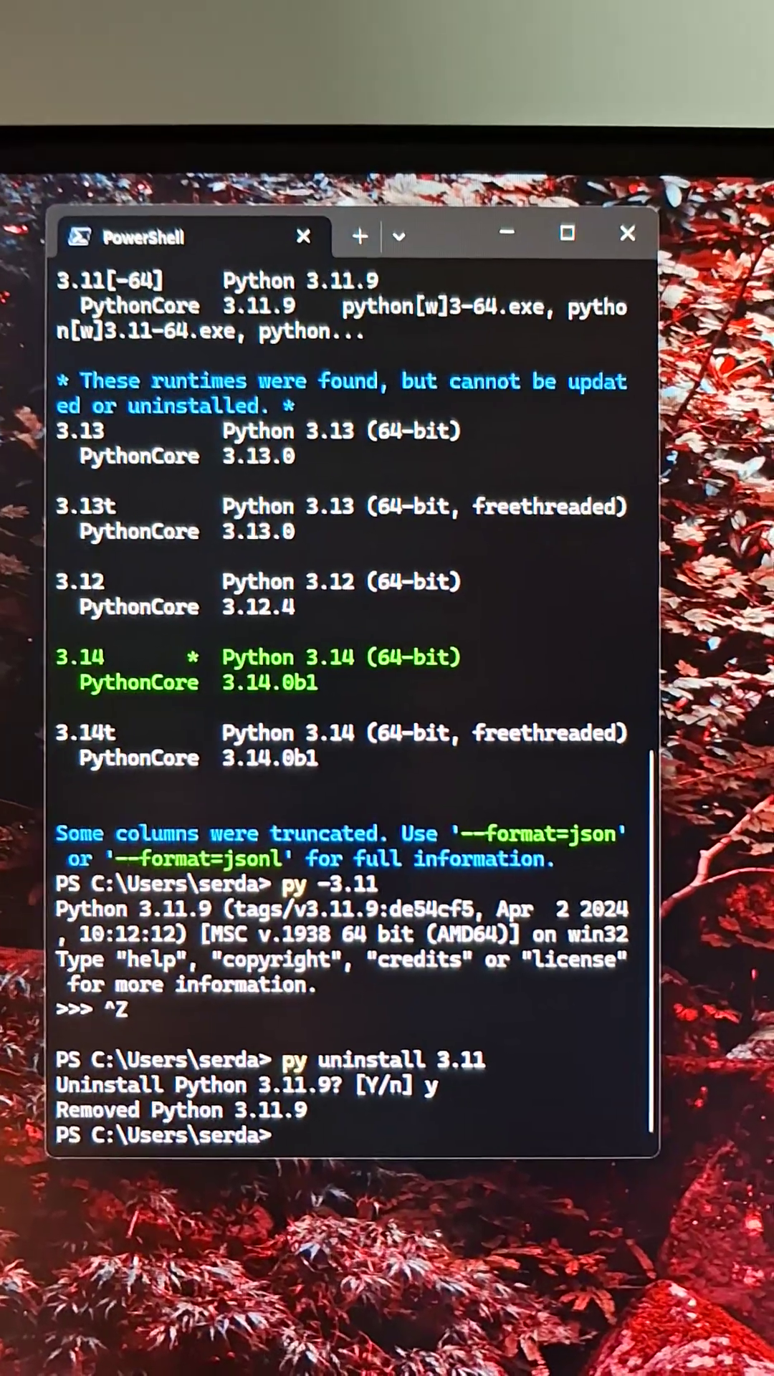